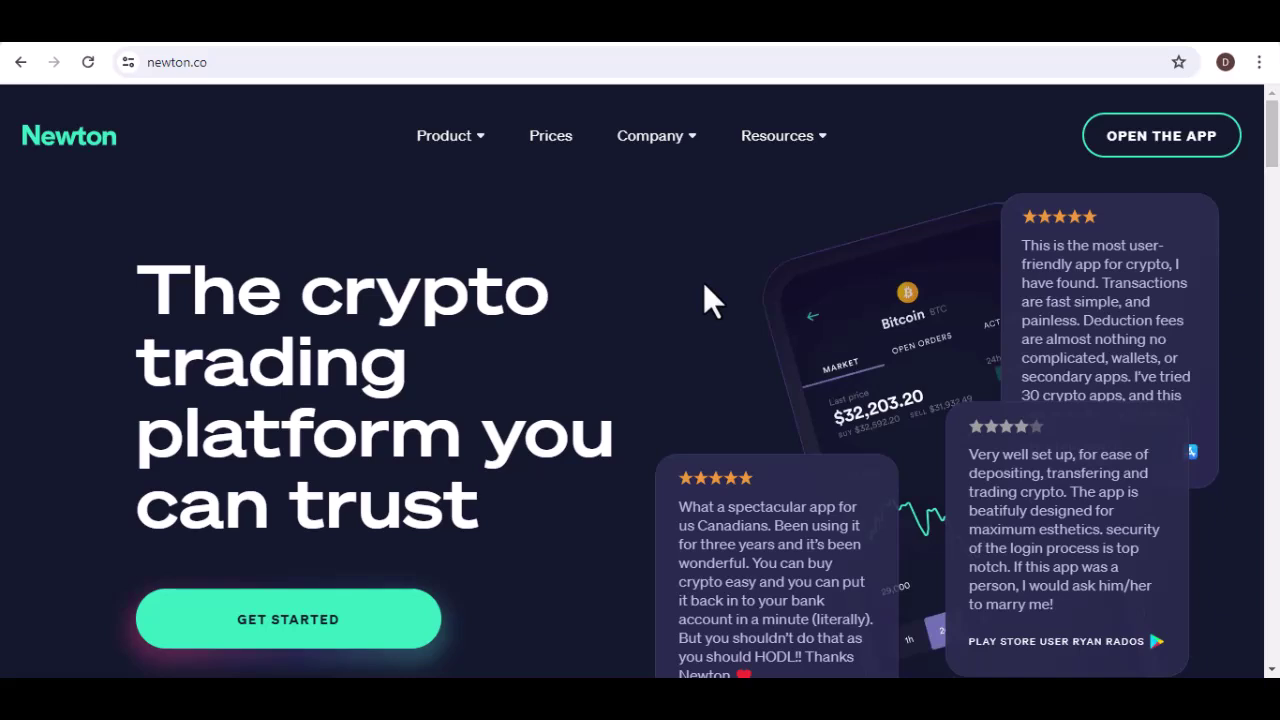
{"action": "scroll", "coordinate": [711, 300], "scroll_direction": "down", "scroll_amount": 1}
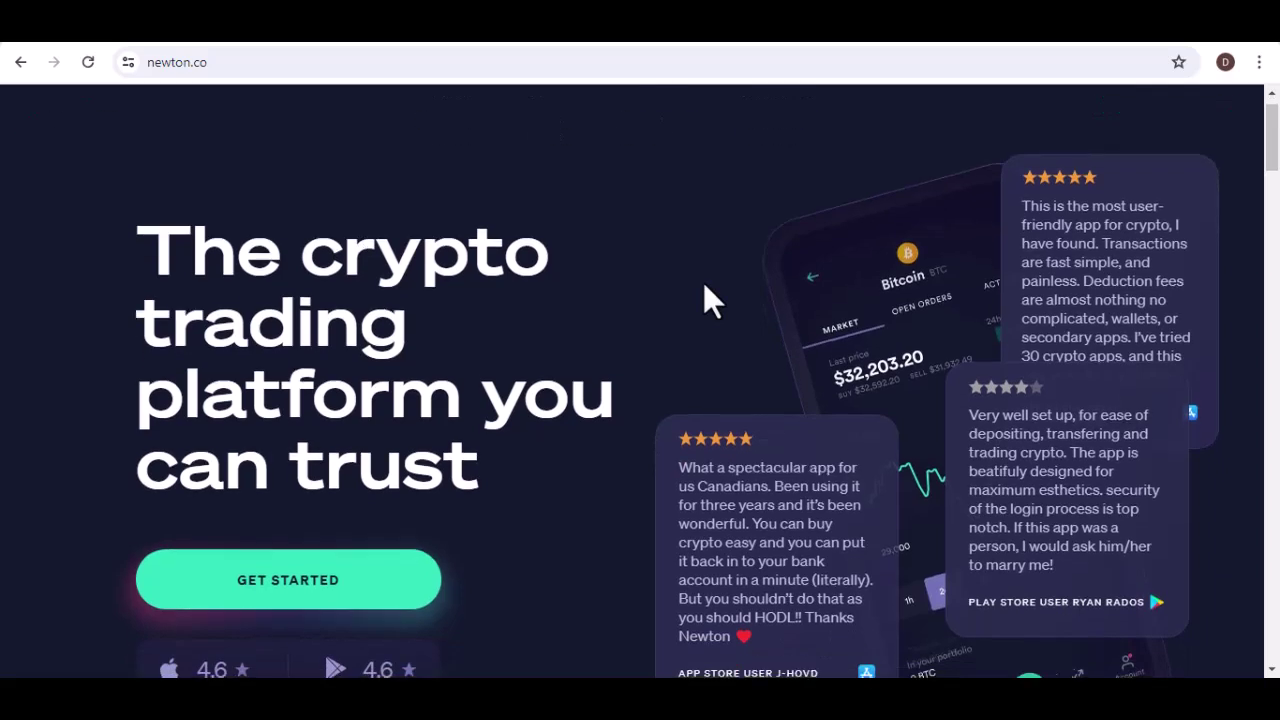
{"action": "scroll", "coordinate": [711, 300], "scroll_direction": "down", "scroll_amount": 1}
{"action": "scroll", "coordinate": [711, 300], "scroll_direction": "down", "scroll_amount": 1}
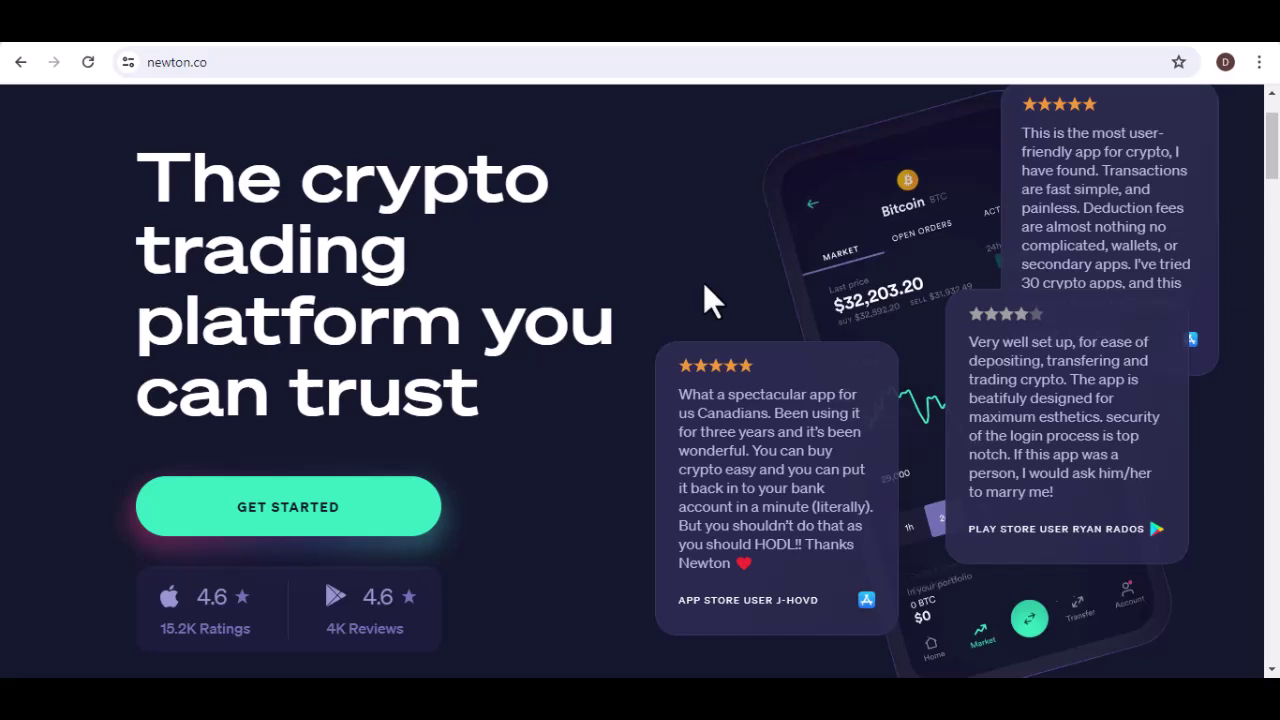
{"action": "scroll", "coordinate": [711, 300], "scroll_direction": "down", "scroll_amount": 1}
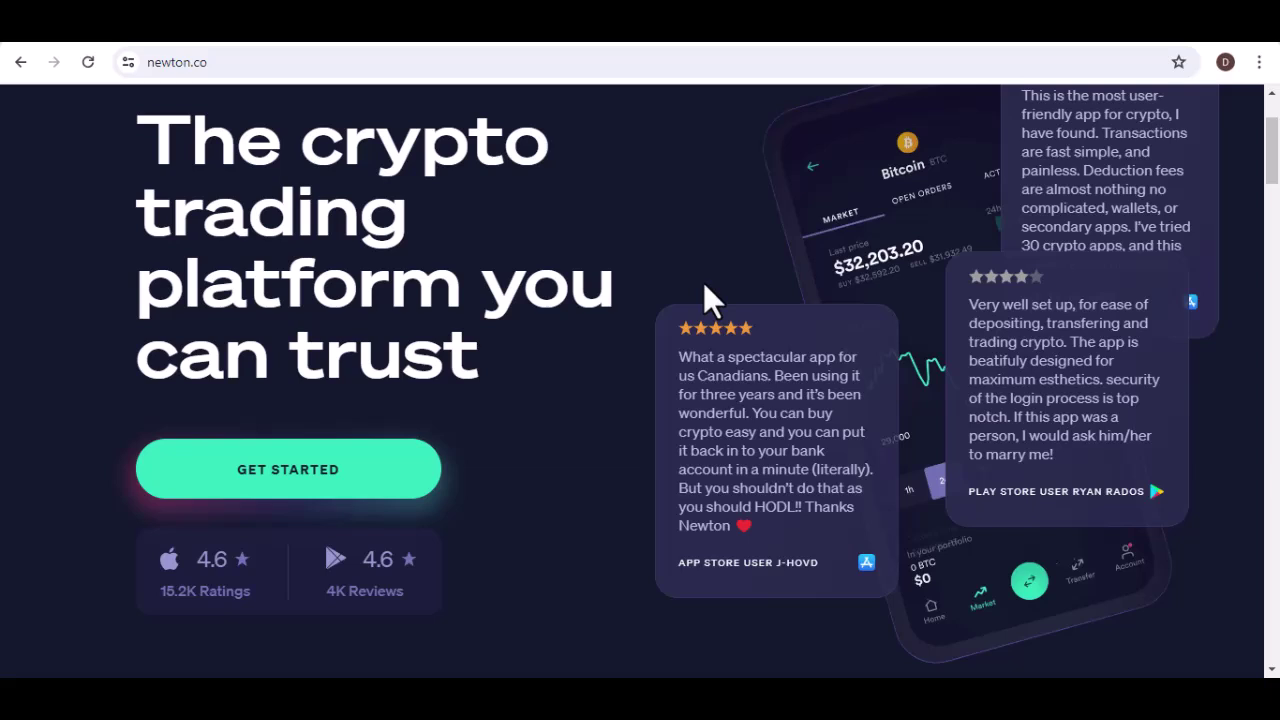
{"action": "scroll", "coordinate": [711, 300], "scroll_direction": "down", "scroll_amount": 1}
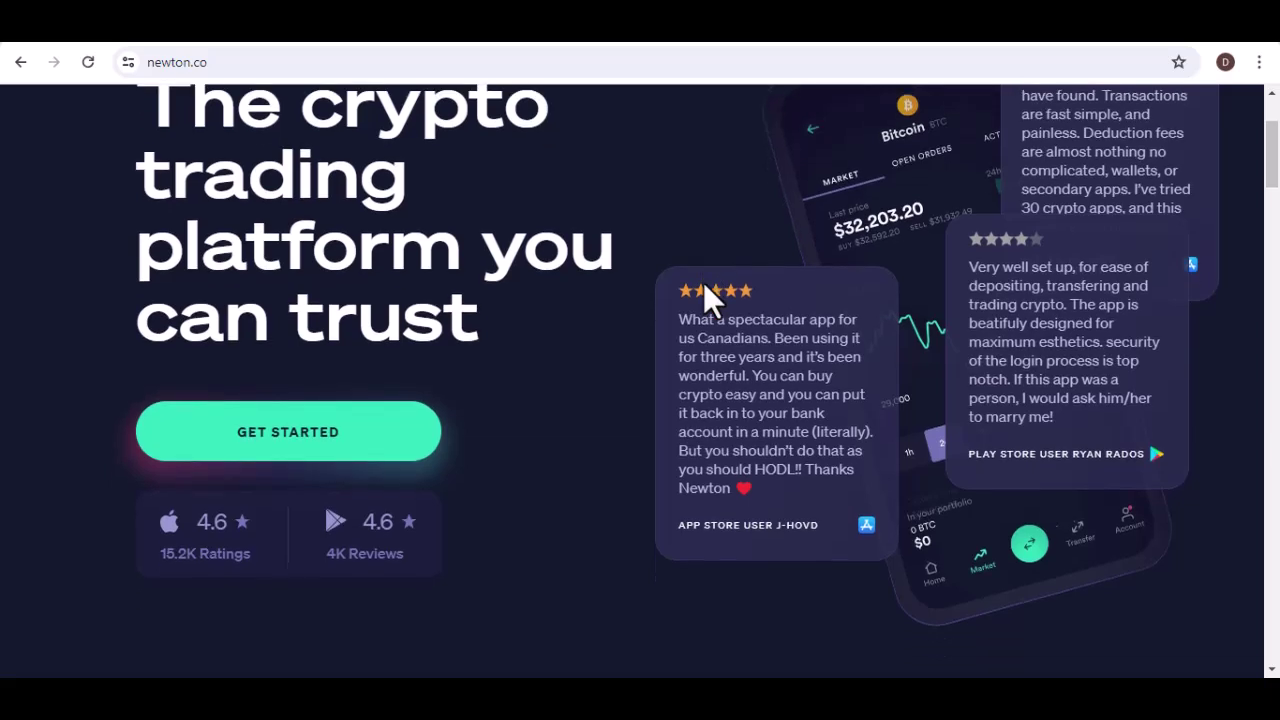
{"action": "scroll", "coordinate": [711, 300], "scroll_direction": "down", "scroll_amount": 1}
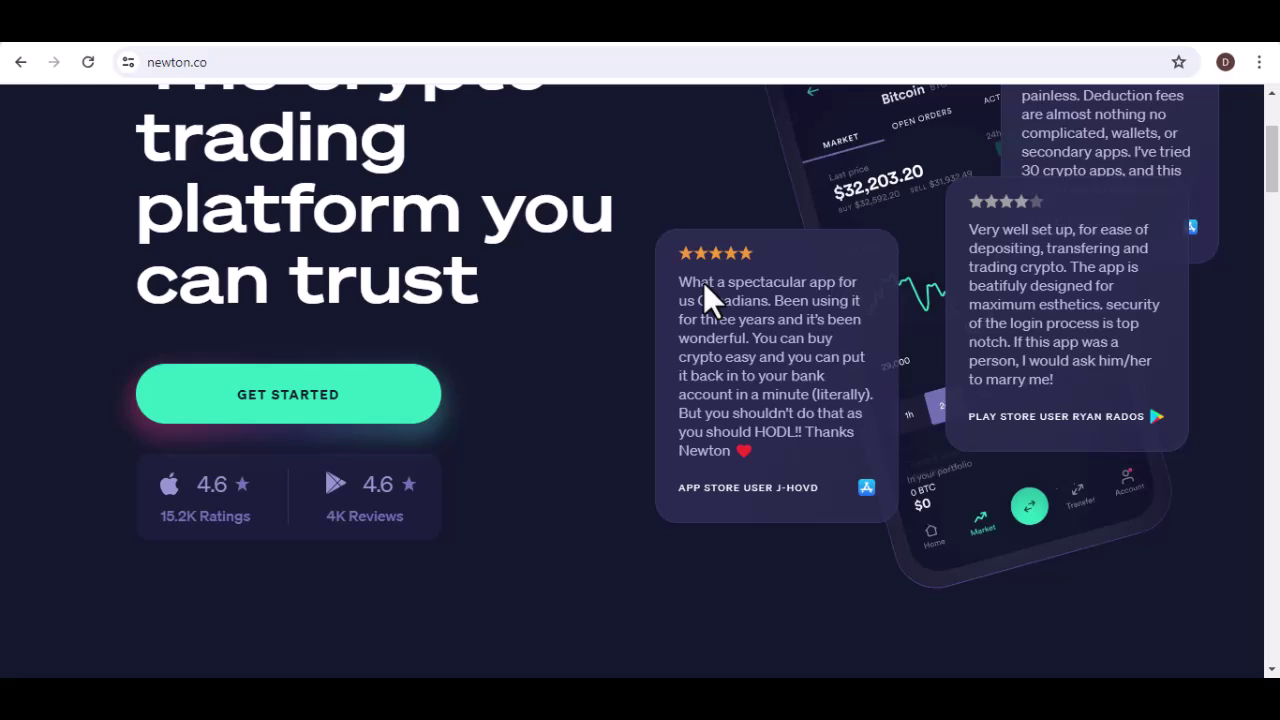
{"action": "scroll", "coordinate": [711, 300], "scroll_direction": "down", "scroll_amount": 1}
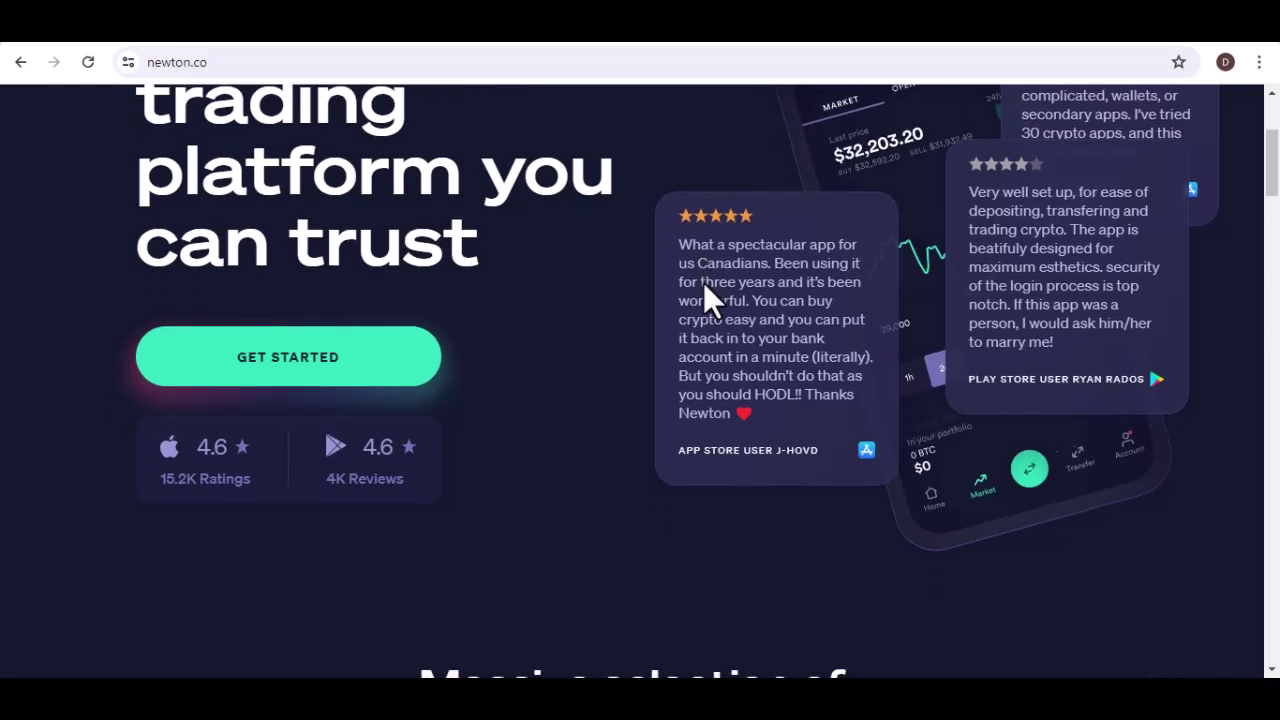
{"action": "scroll", "coordinate": [711, 300], "scroll_direction": "down", "scroll_amount": 1}
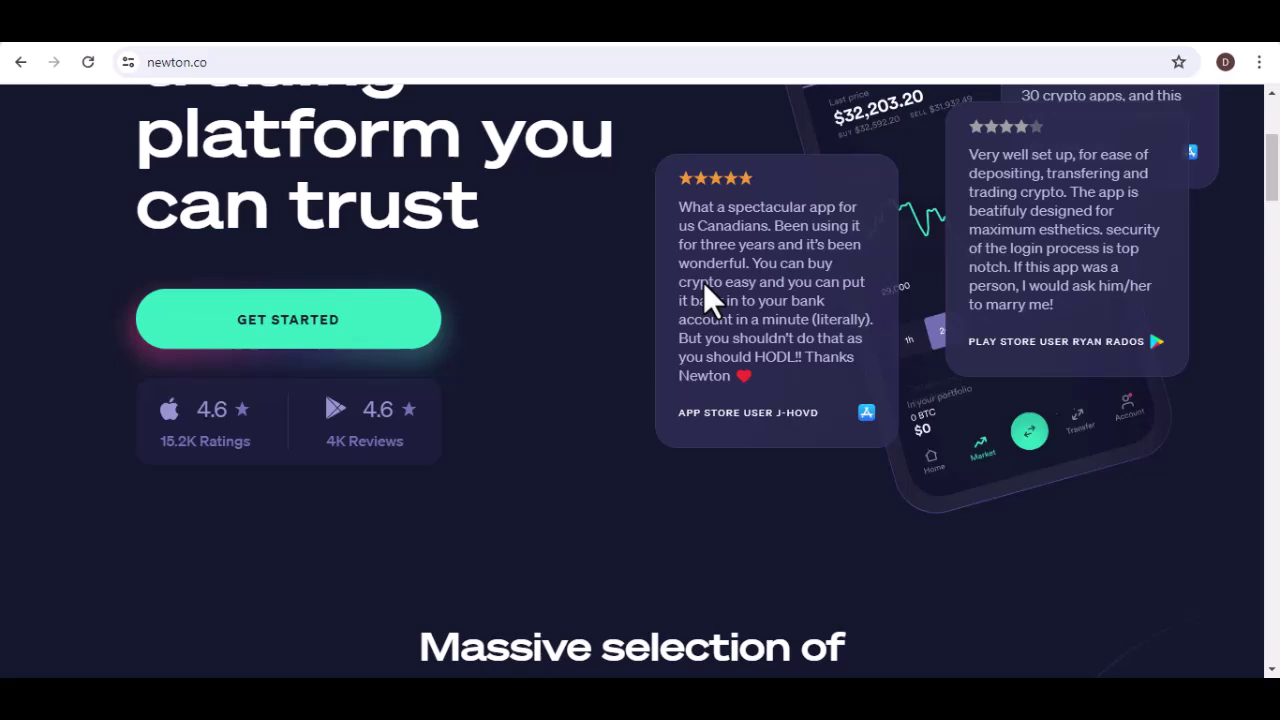
{"action": "scroll", "coordinate": [707, 298], "scroll_direction": "down", "scroll_amount": 1}
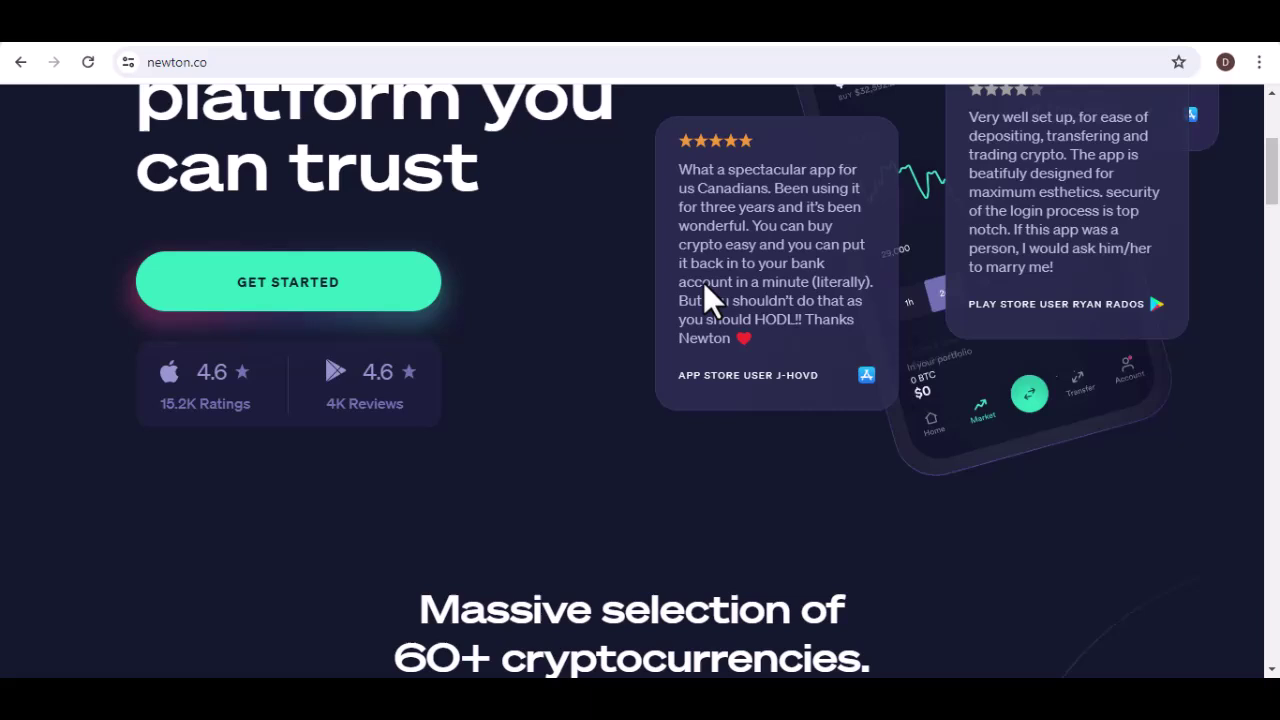
{"action": "scroll", "coordinate": [707, 298], "scroll_direction": "down", "scroll_amount": 1}
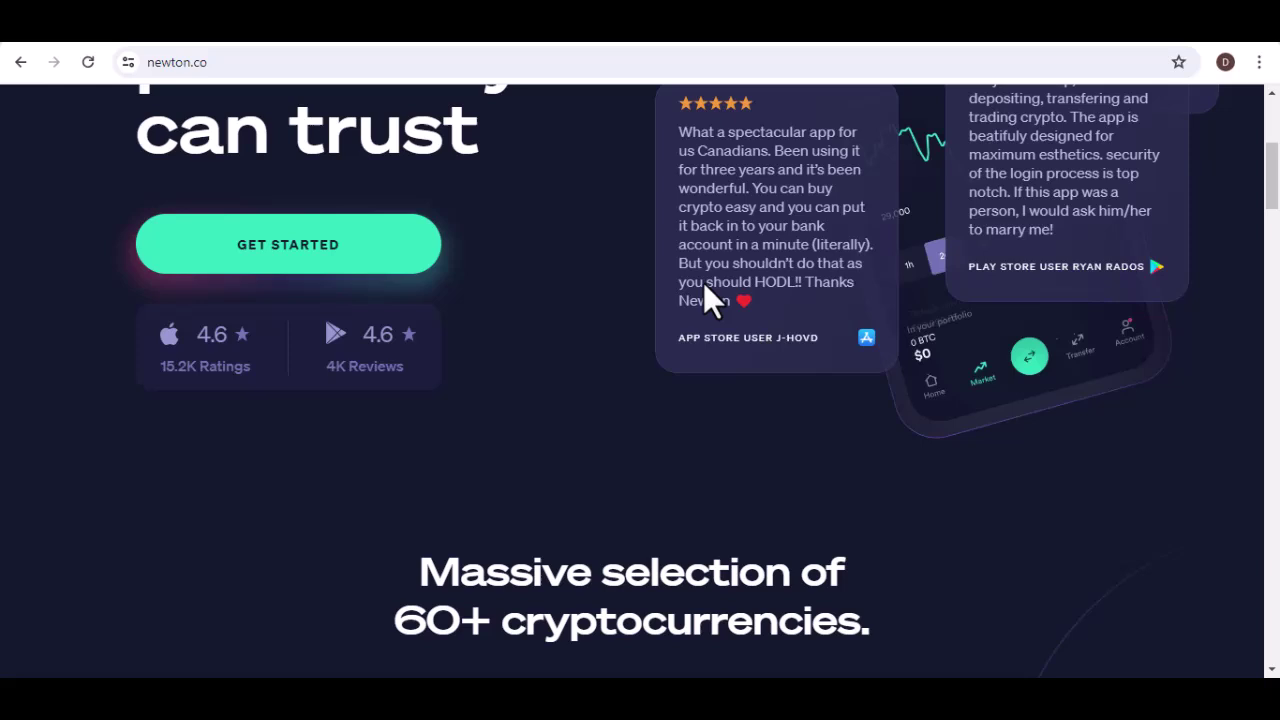
{"action": "scroll", "coordinate": [705, 298], "scroll_direction": "down", "scroll_amount": 1}
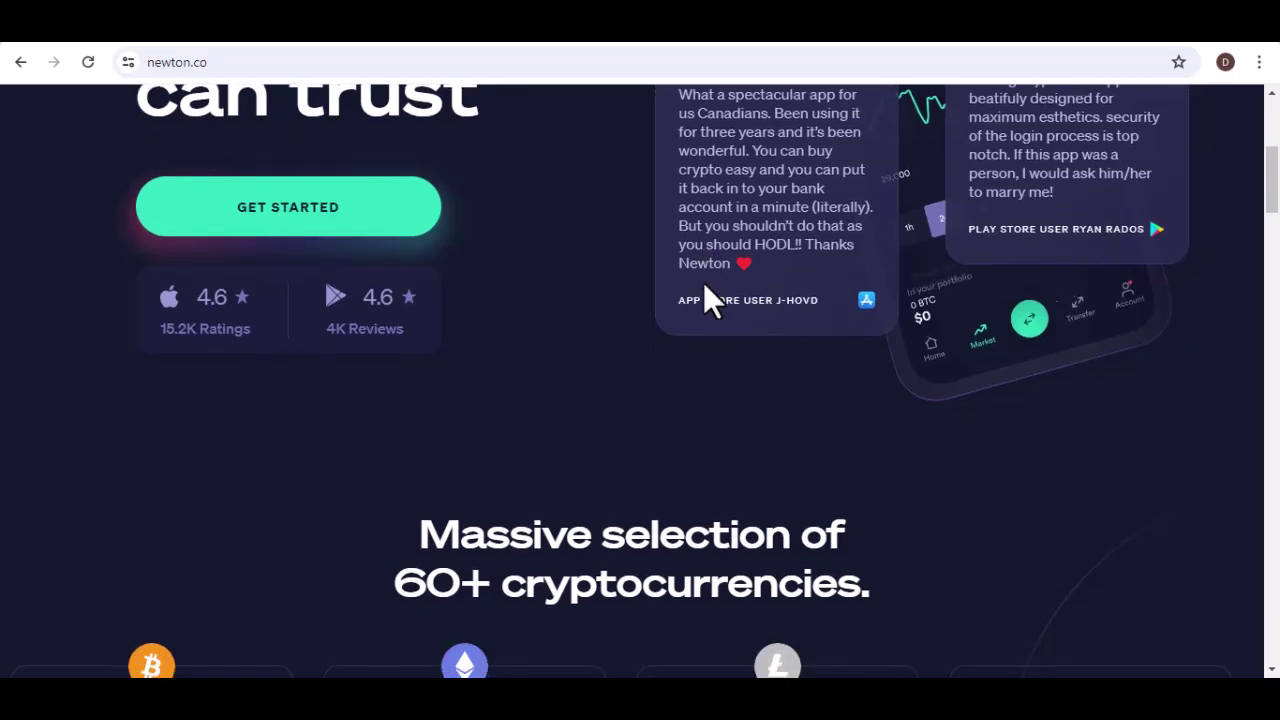
{"action": "scroll", "coordinate": [712, 298], "scroll_direction": "down", "scroll_amount": 1}
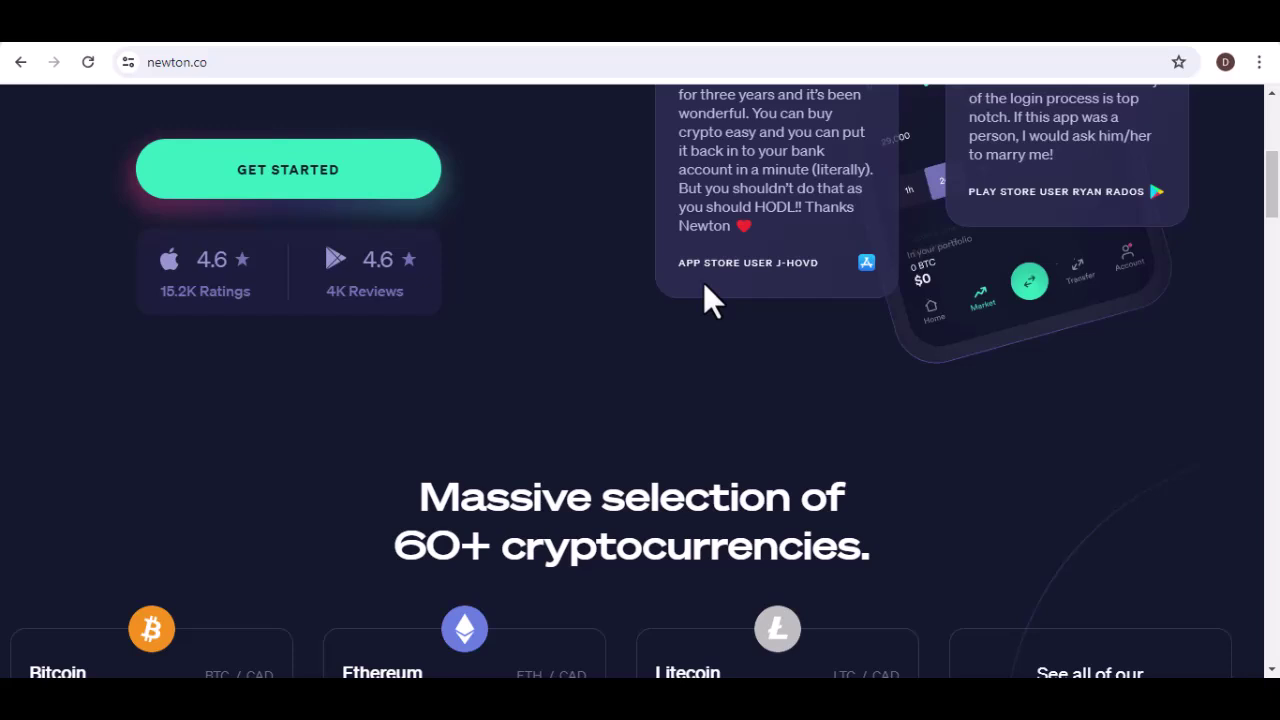
{"action": "scroll", "coordinate": [711, 300], "scroll_direction": "down", "scroll_amount": 1}
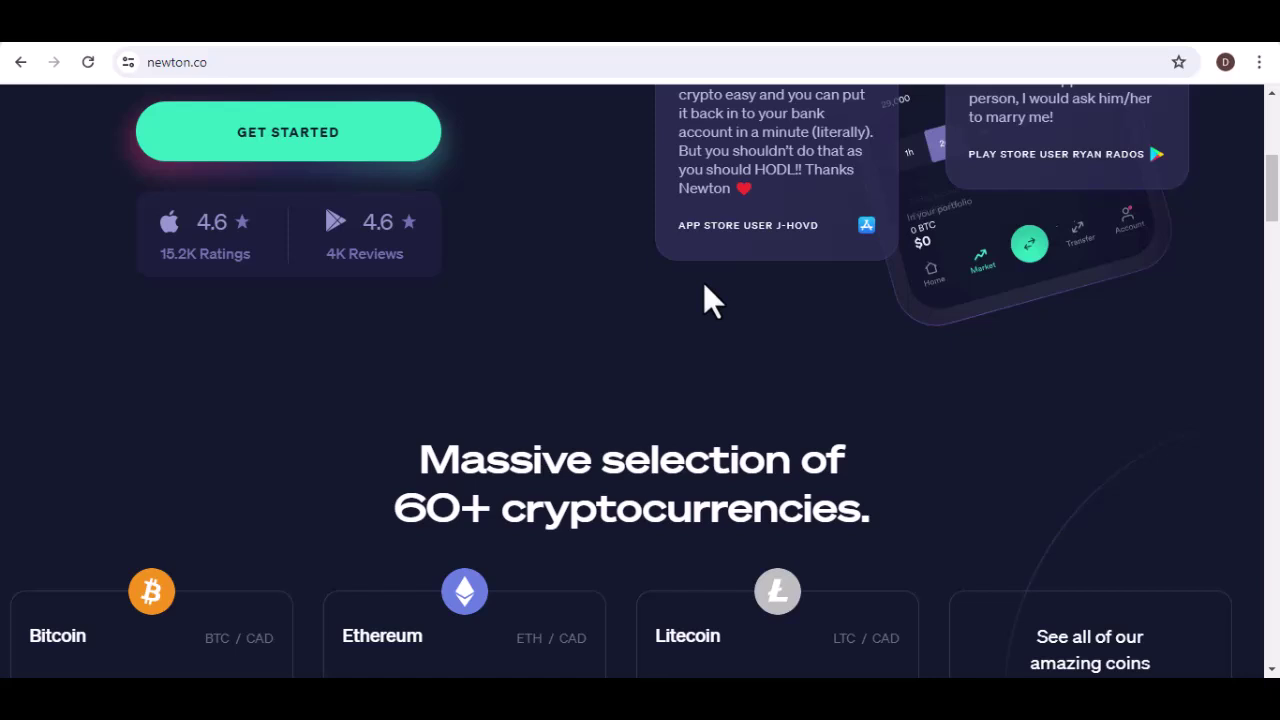
{"action": "scroll", "coordinate": [710, 300], "scroll_direction": "down", "scroll_amount": 1}
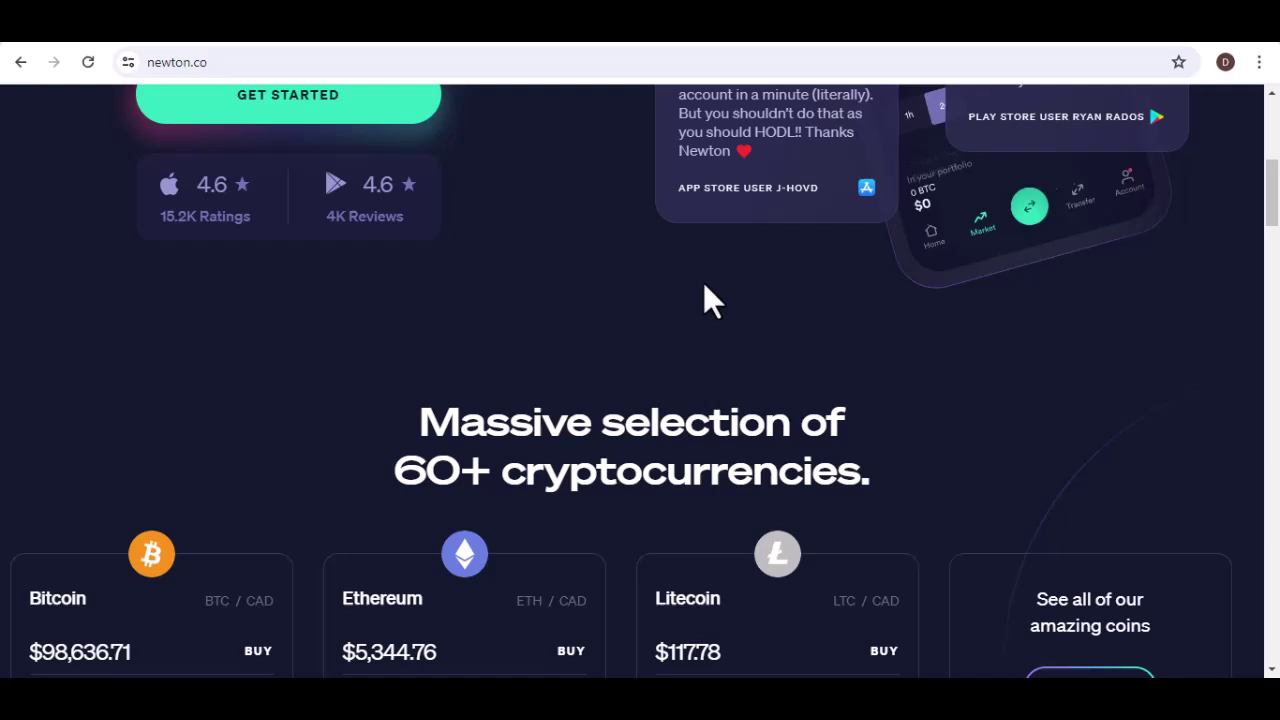
{"action": "scroll", "coordinate": [710, 300], "scroll_direction": "down", "scroll_amount": 1}
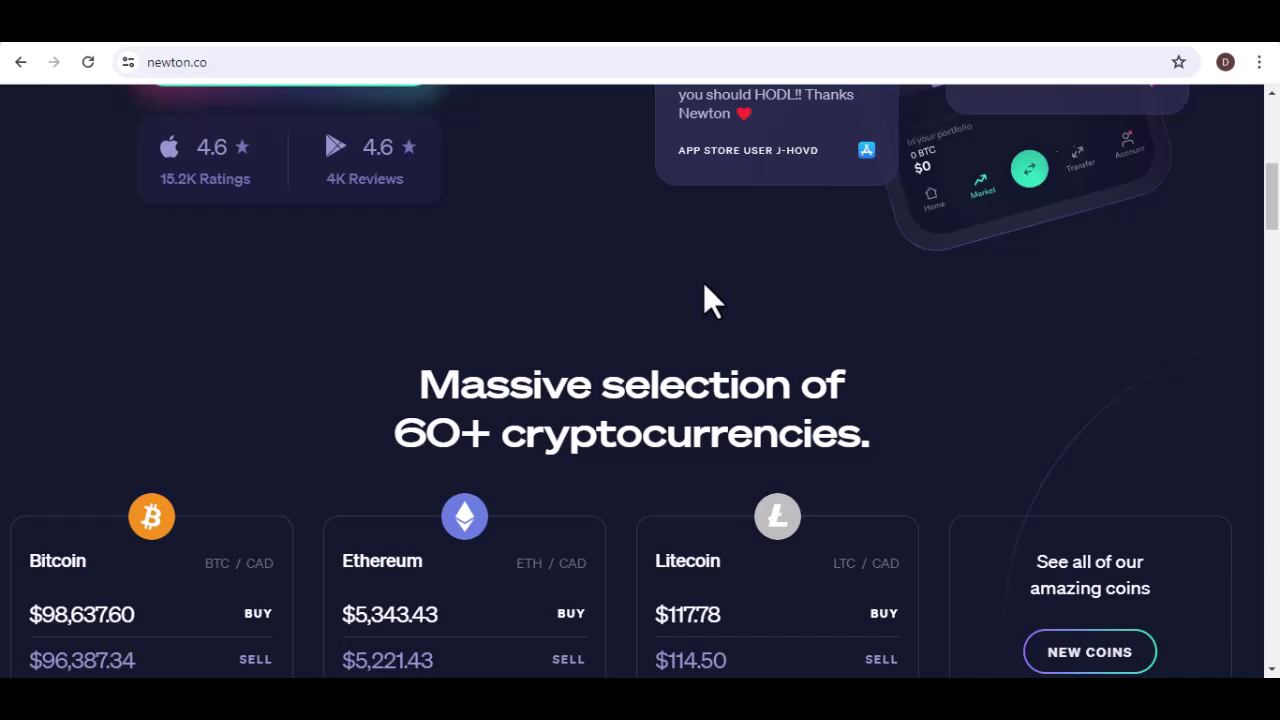
{"action": "scroll", "coordinate": [707, 300], "scroll_direction": "down", "scroll_amount": 1}
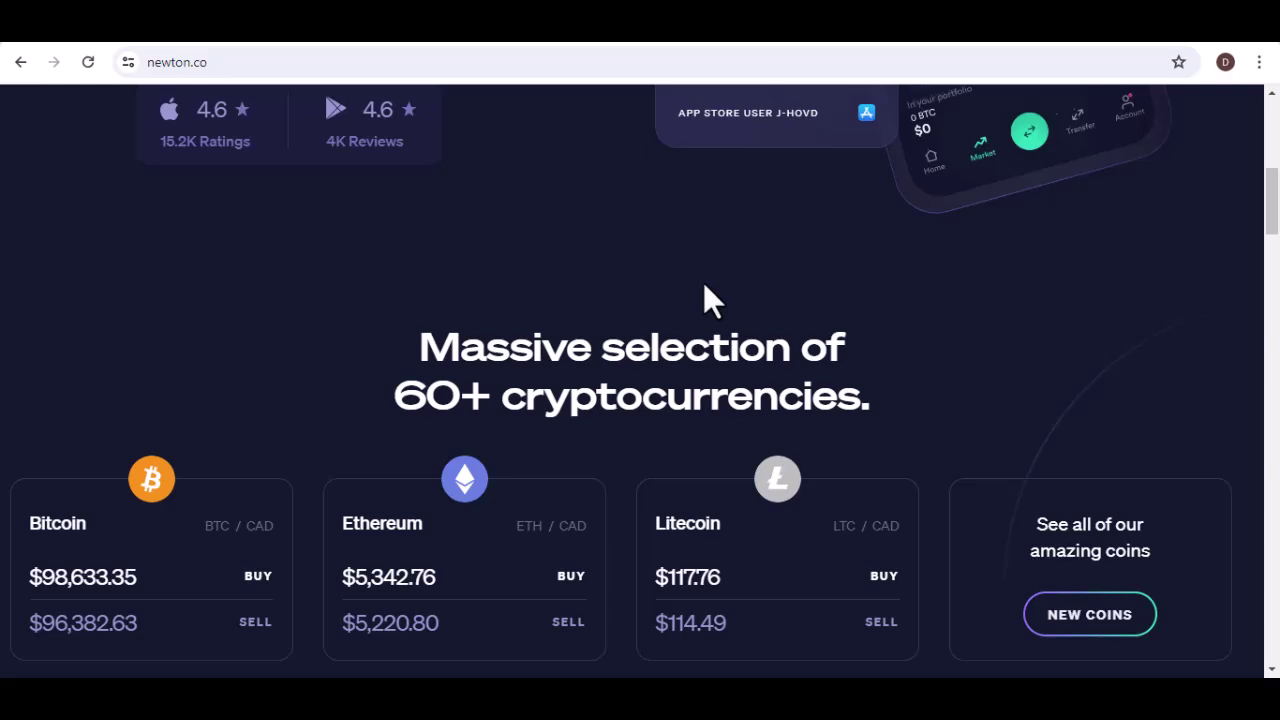
{"action": "scroll", "coordinate": [707, 300], "scroll_direction": "down", "scroll_amount": 1}
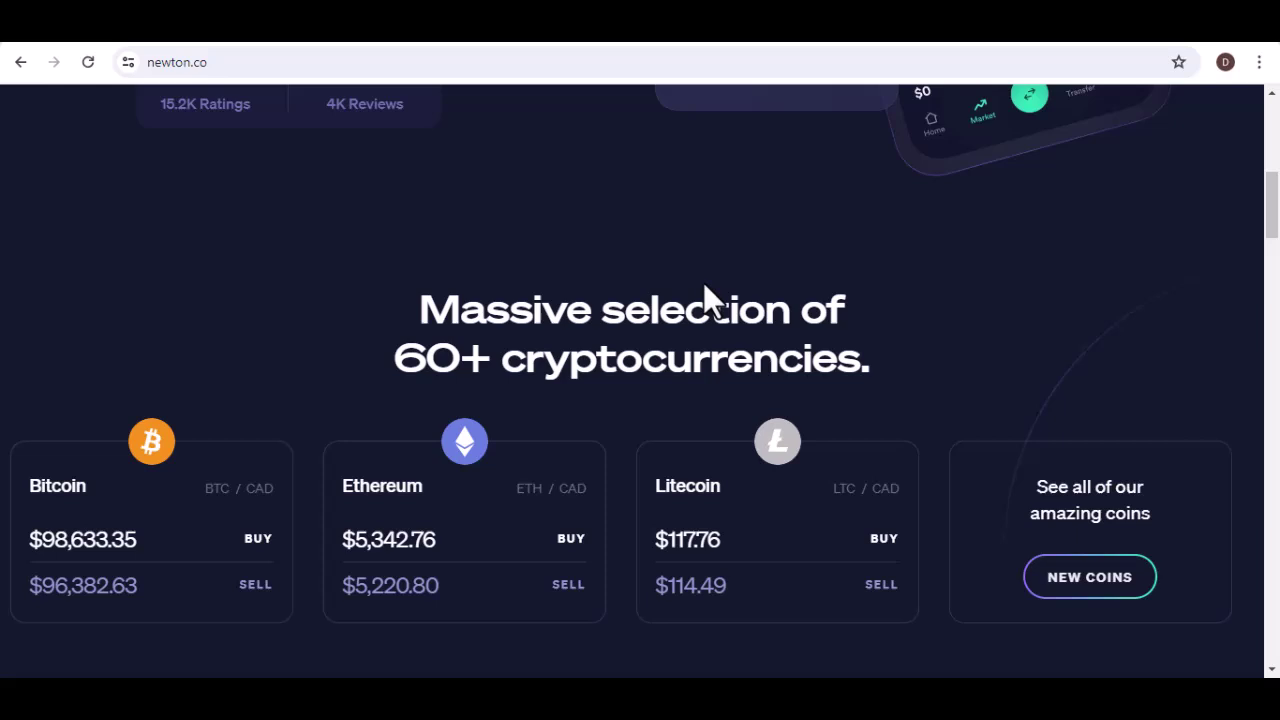
{"action": "scroll", "coordinate": [707, 298], "scroll_direction": "down", "scroll_amount": 1}
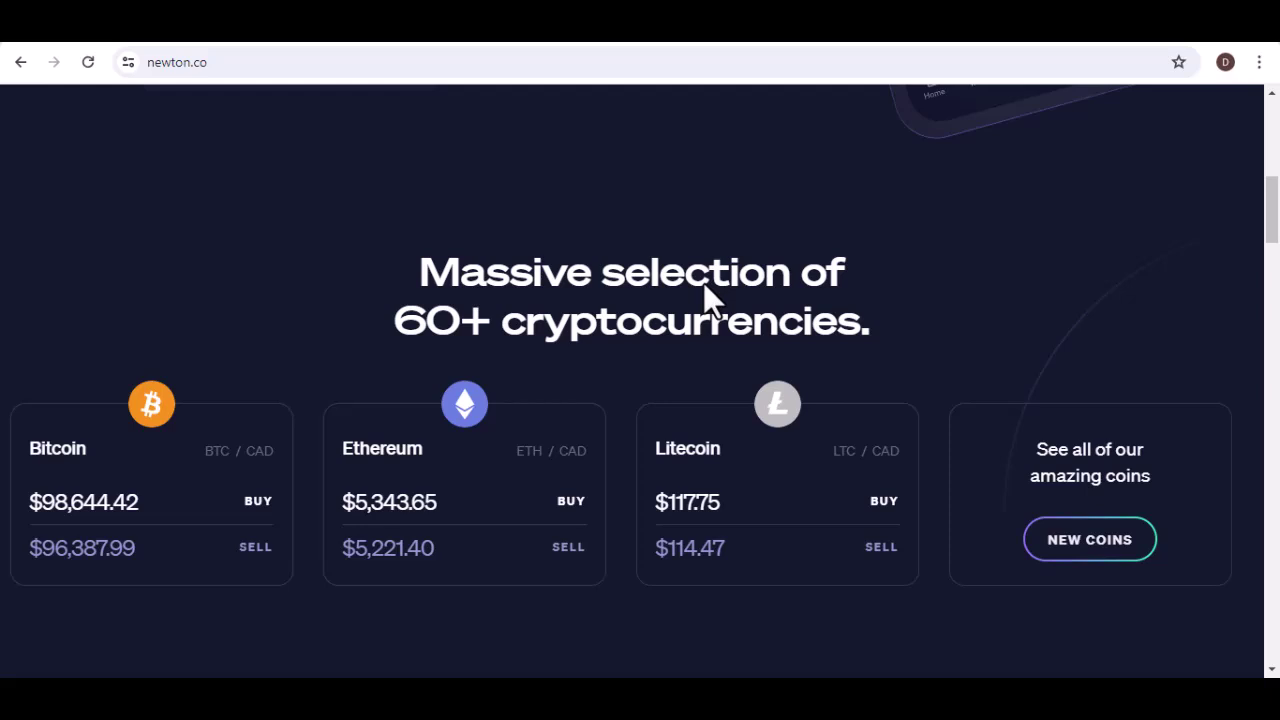
{"action": "scroll", "coordinate": [707, 298], "scroll_direction": "down", "scroll_amount": 1}
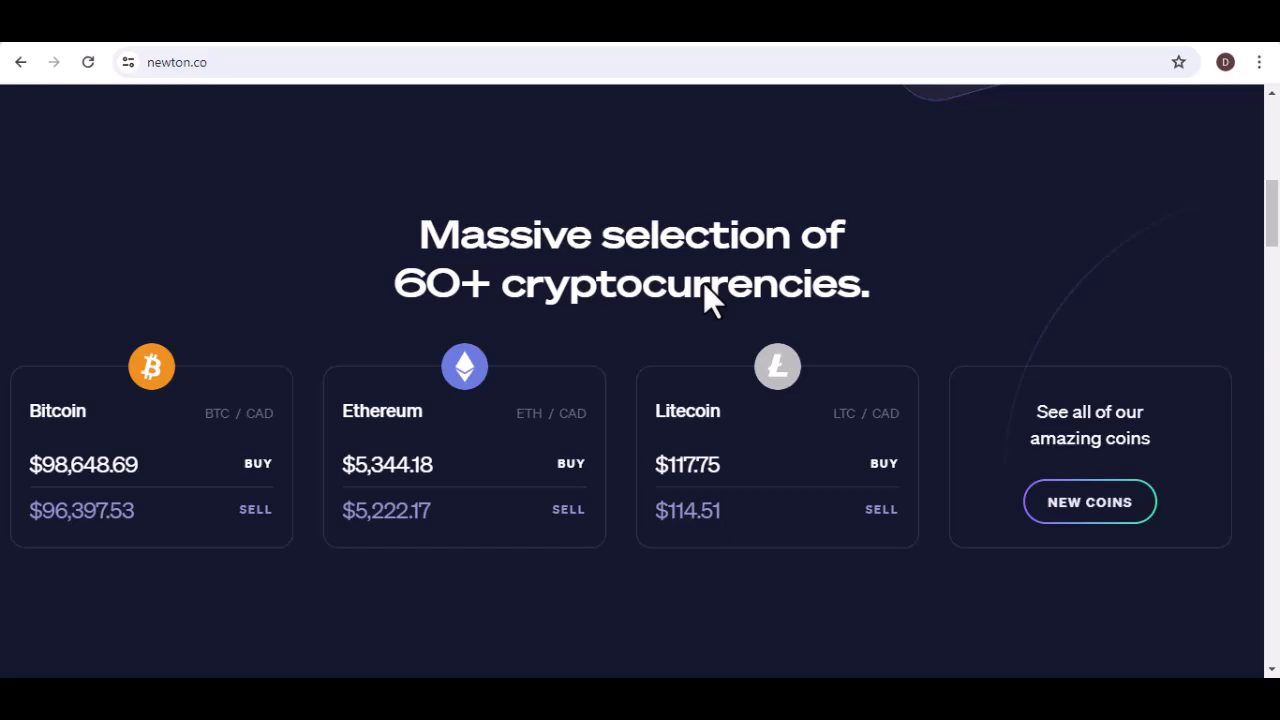
{"action": "scroll", "coordinate": [705, 298], "scroll_direction": "down", "scroll_amount": 1}
{"action": "scroll", "coordinate": [712, 298], "scroll_direction": "down", "scroll_amount": 1}
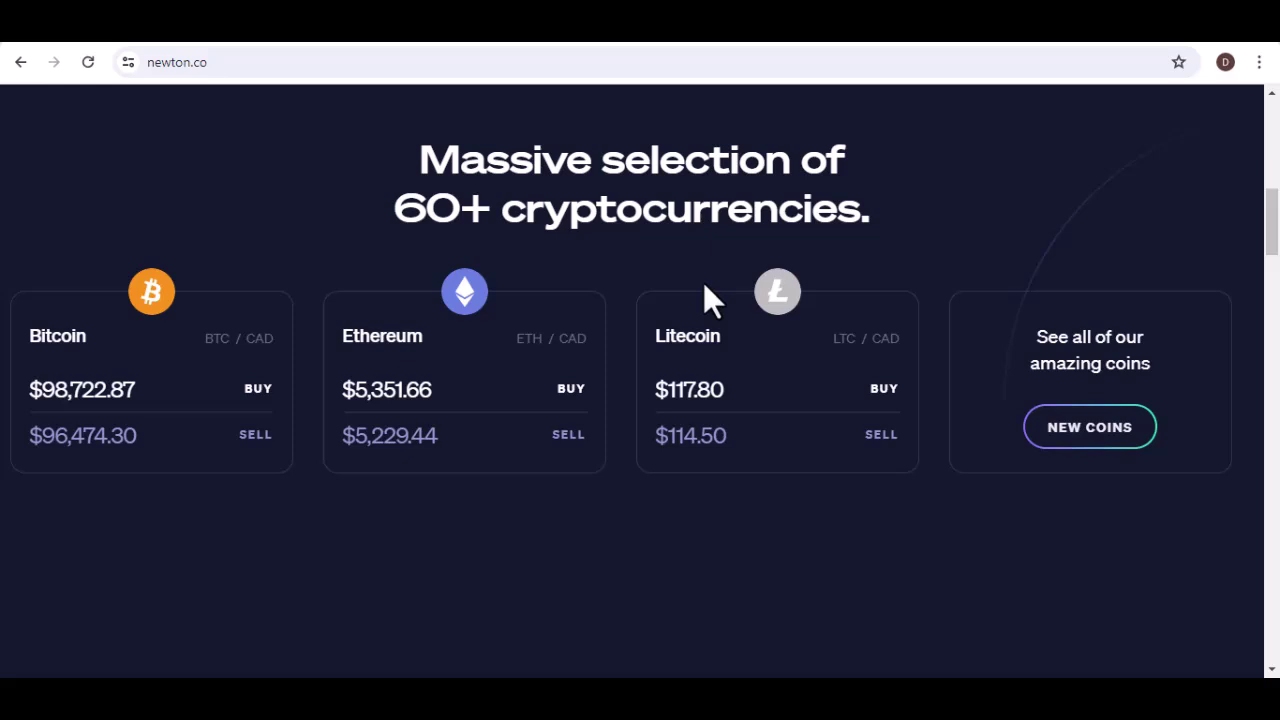
{"action": "scroll", "coordinate": [706, 298], "scroll_direction": "down", "scroll_amount": 1}
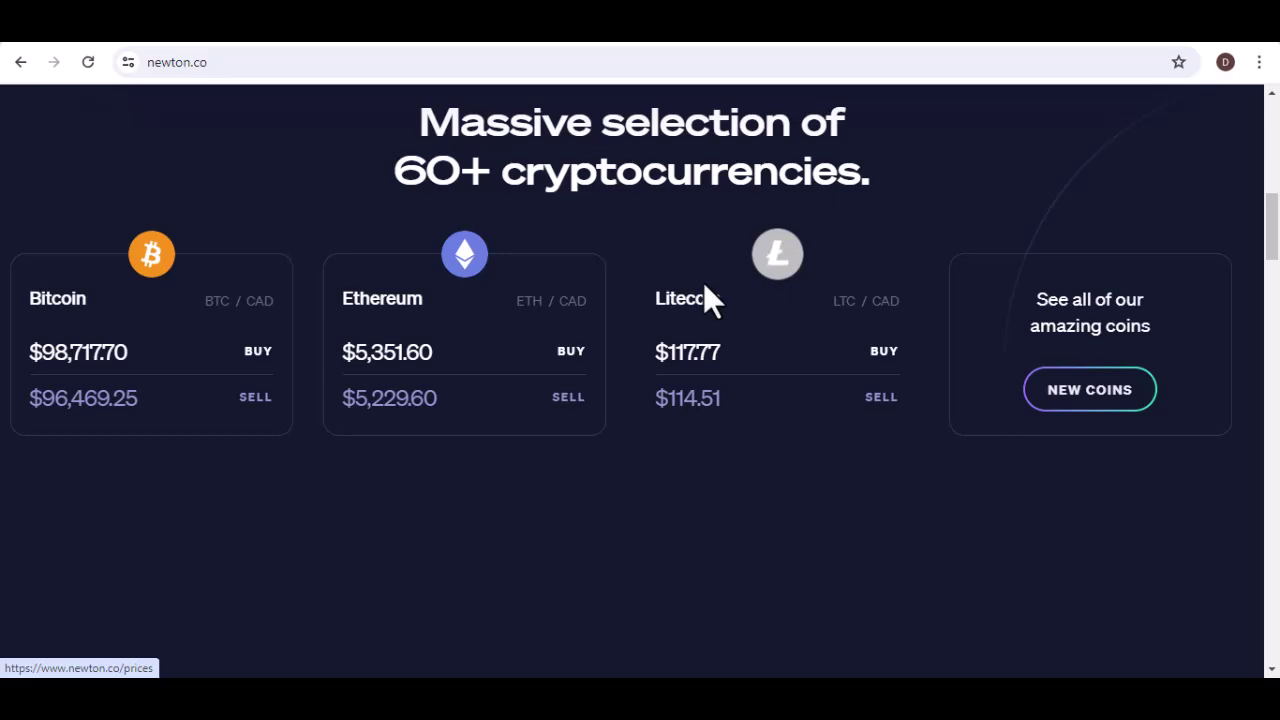
{"action": "scroll", "coordinate": [710, 298], "scroll_direction": "down", "scroll_amount": 1}
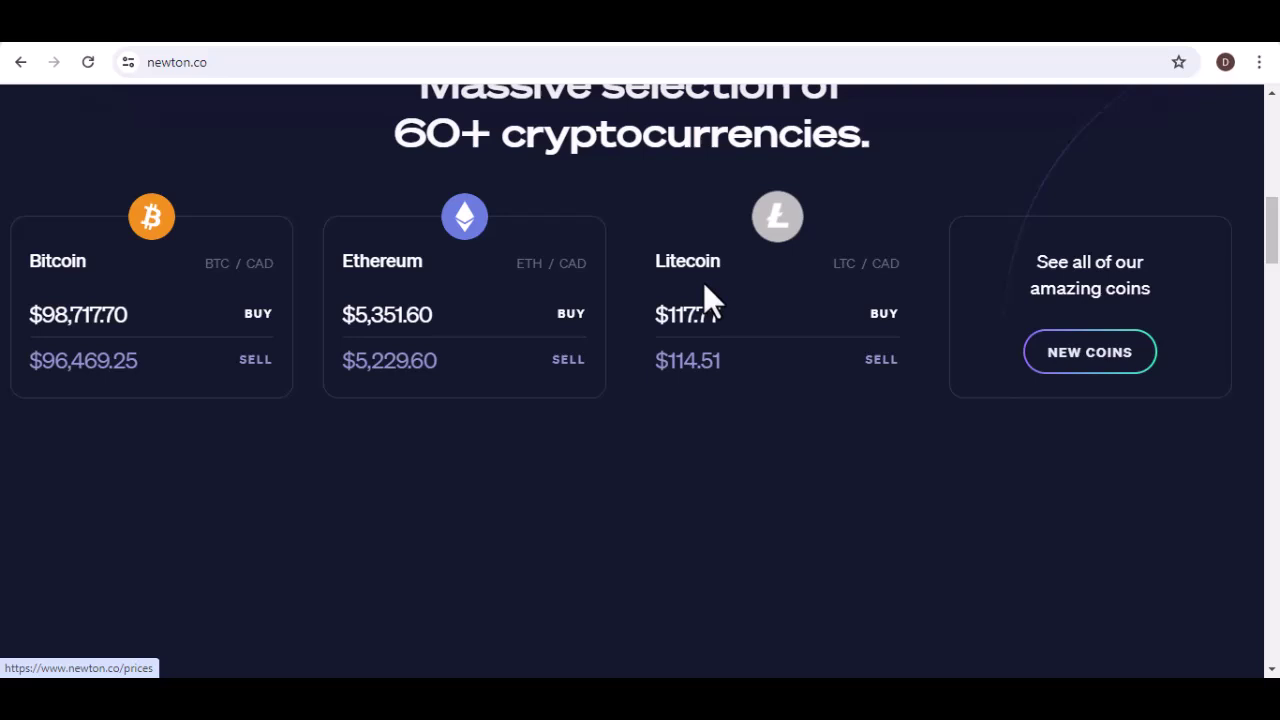
{"action": "scroll", "coordinate": [710, 298], "scroll_direction": "down", "scroll_amount": 1}
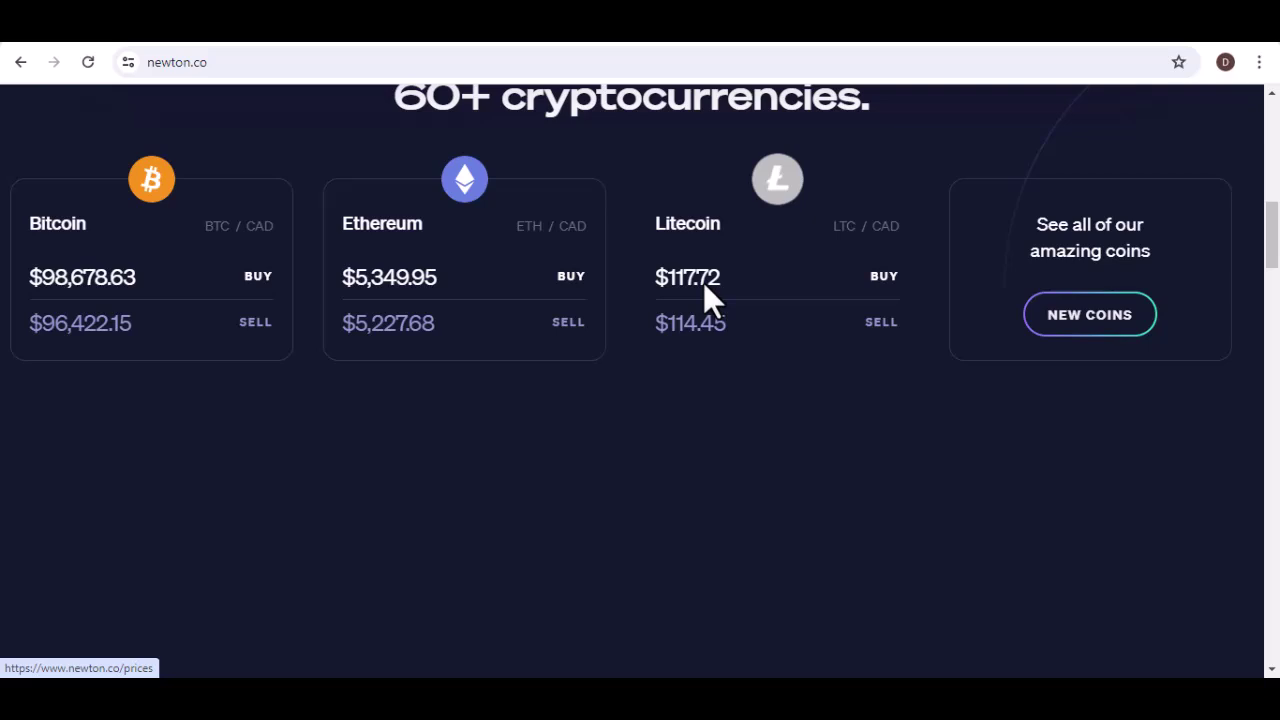
{"action": "scroll", "coordinate": [710, 298], "scroll_direction": "down", "scroll_amount": 1}
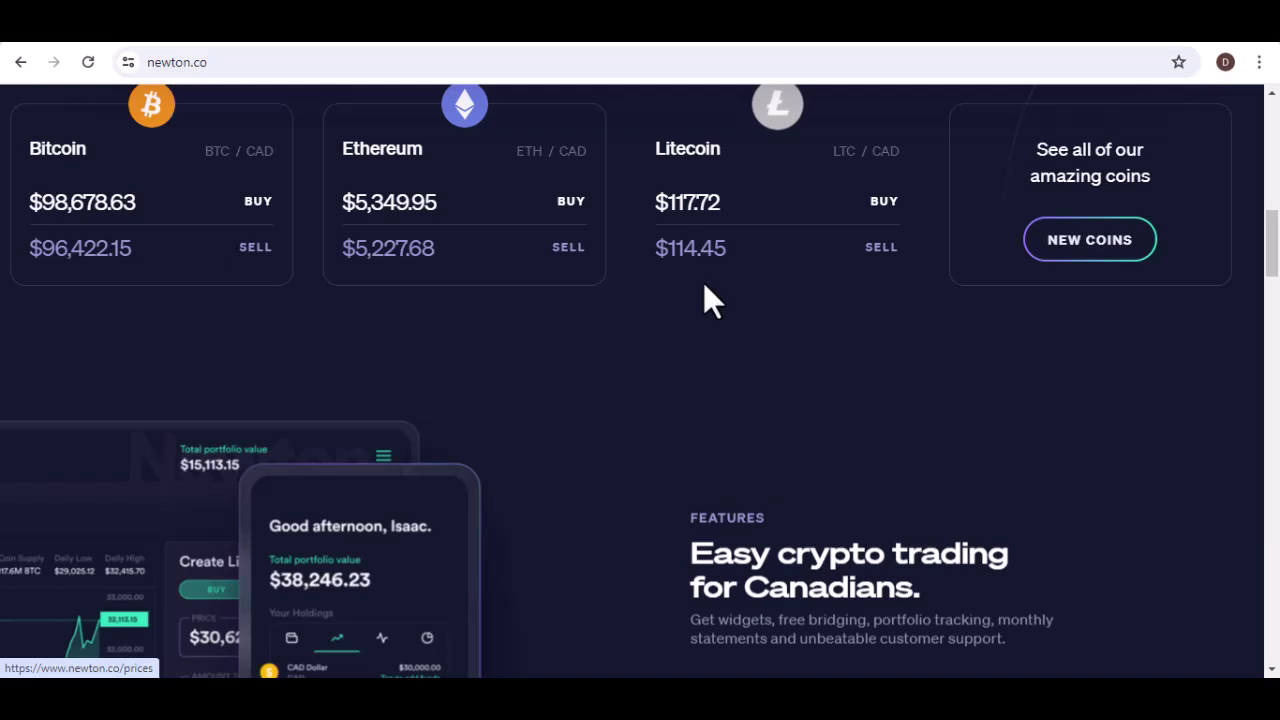
{"action": "scroll", "coordinate": [707, 300], "scroll_direction": "down", "scroll_amount": 1}
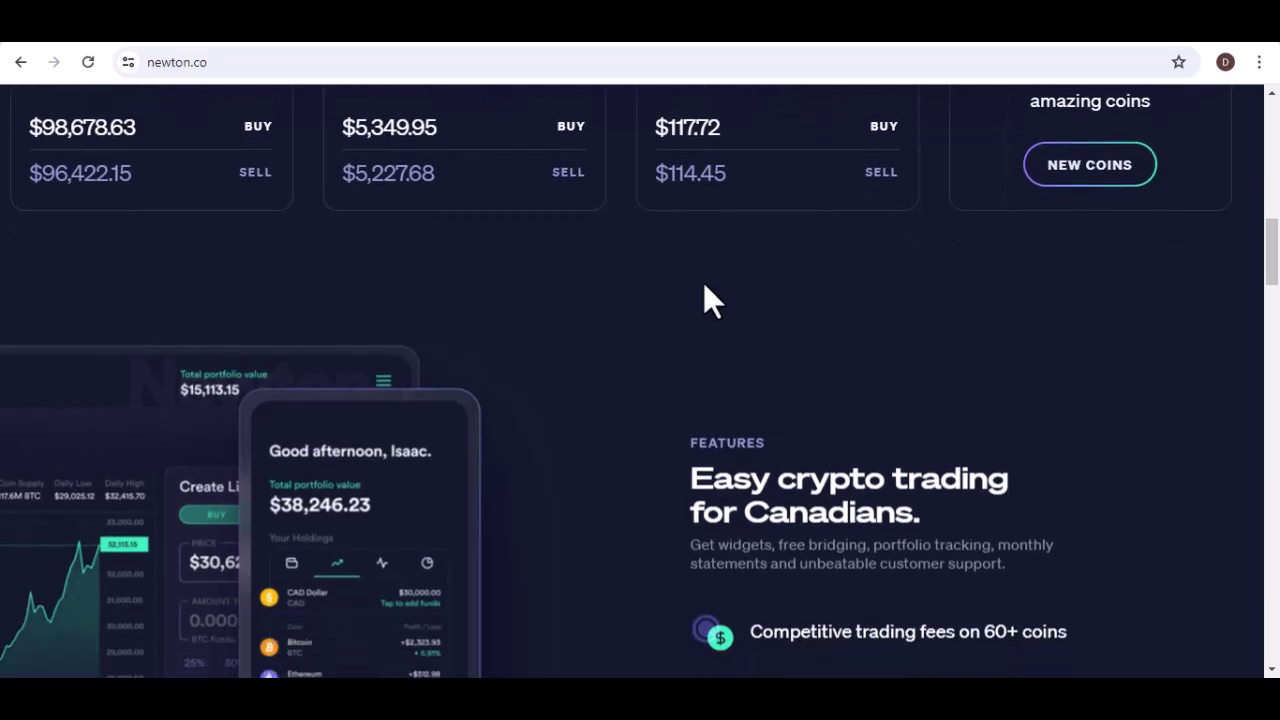
{"action": "scroll", "coordinate": [707, 300], "scroll_direction": "down", "scroll_amount": 1}
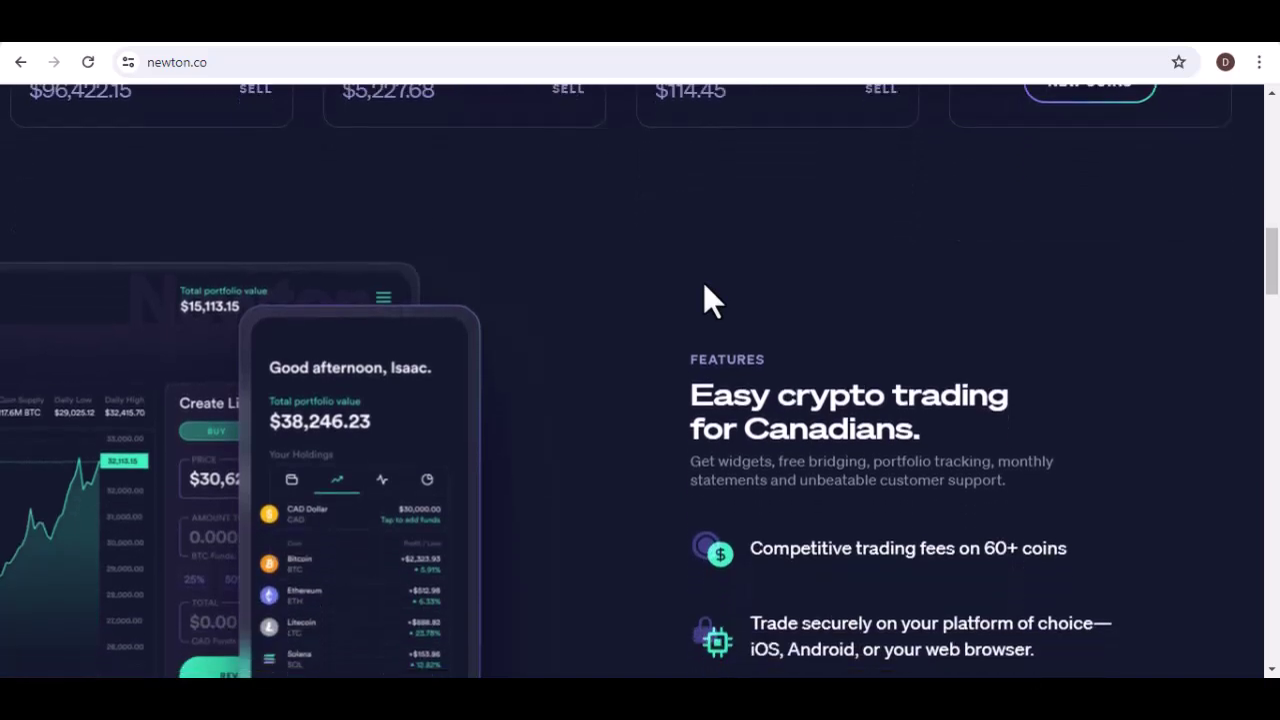
{"action": "scroll", "coordinate": [707, 300], "scroll_direction": "down", "scroll_amount": 1}
{"action": "scroll", "coordinate": [707, 300], "scroll_direction": "down", "scroll_amount": 1}
{"action": "scroll", "coordinate": [707, 300], "scroll_direction": "down", "scroll_amount": 1}
{"action": "scroll", "coordinate": [707, 300], "scroll_direction": "down", "scroll_amount": 1}
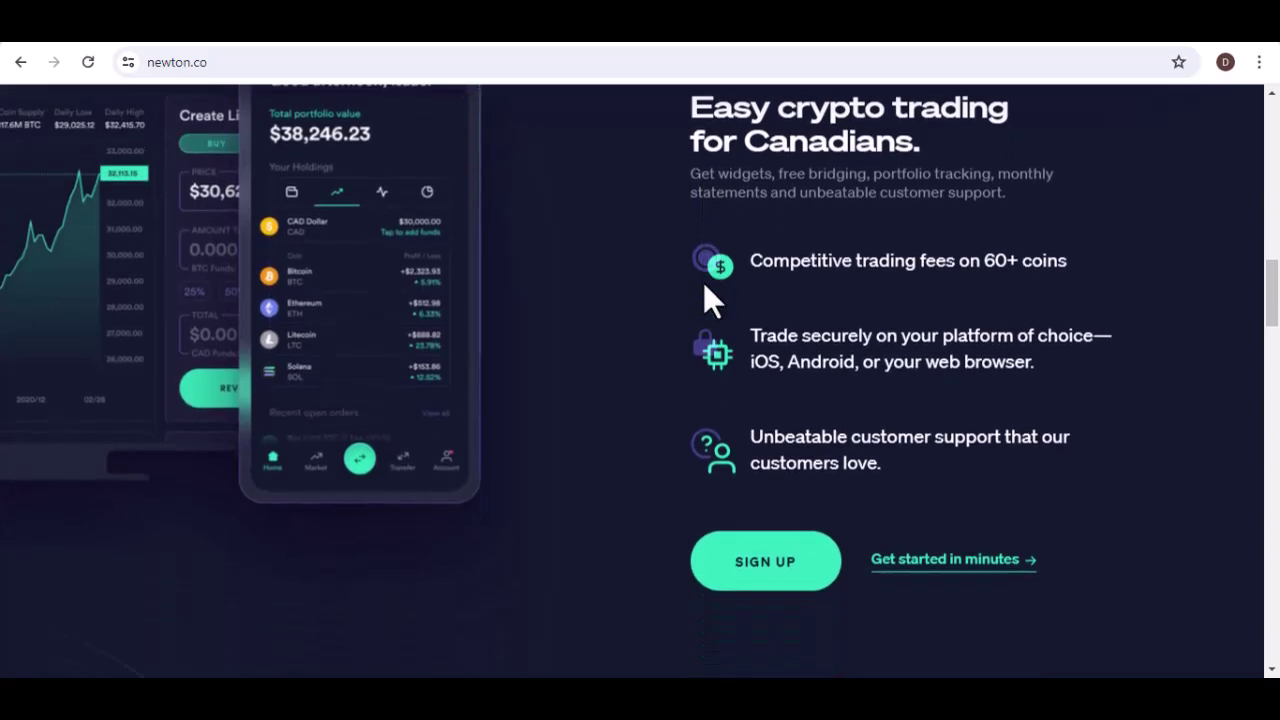
{"action": "scroll", "coordinate": [707, 300], "scroll_direction": "down", "scroll_amount": 1}
{"action": "scroll", "coordinate": [707, 300], "scroll_direction": "down", "scroll_amount": 1}
{"action": "scroll", "coordinate": [707, 300], "scroll_direction": "down", "scroll_amount": 1}
{"action": "scroll", "coordinate": [707, 300], "scroll_direction": "down", "scroll_amount": 1}
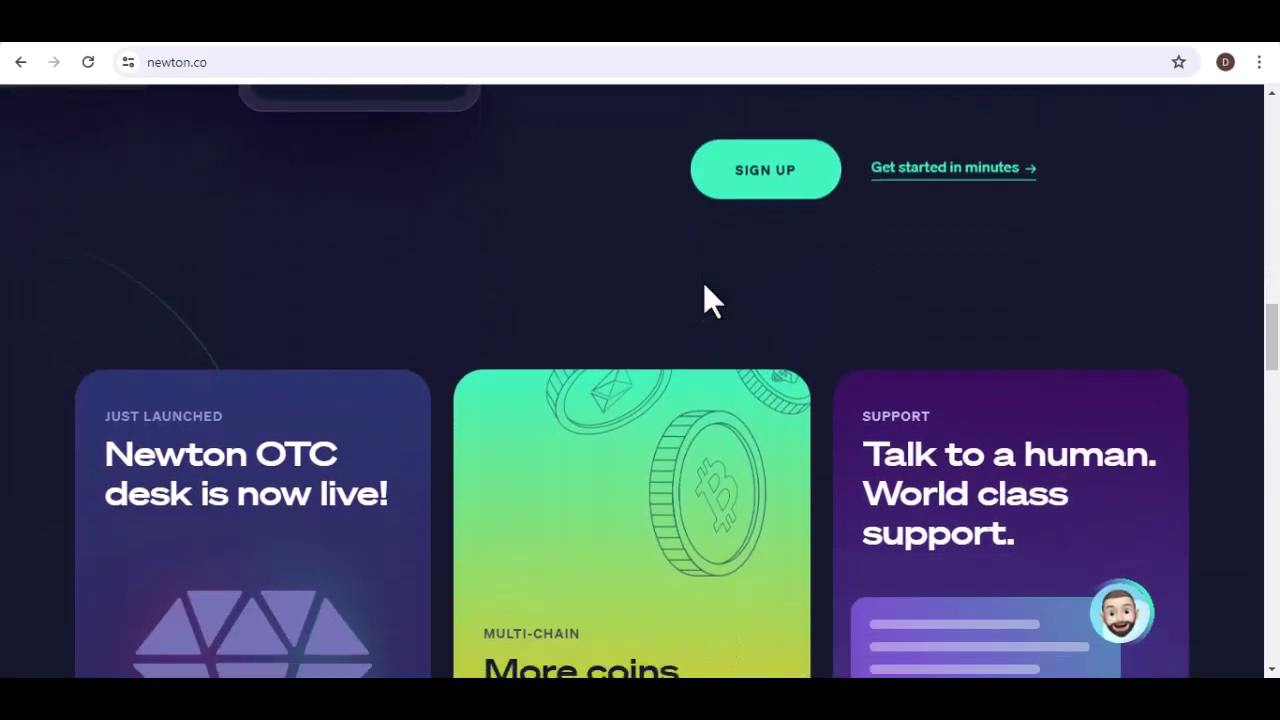
{"action": "scroll", "coordinate": [707, 300], "scroll_direction": "down", "scroll_amount": 1}
{"action": "scroll", "coordinate": [707, 300], "scroll_direction": "down", "scroll_amount": 1}
{"action": "scroll", "coordinate": [707, 300], "scroll_direction": "down", "scroll_amount": 1}
{"action": "scroll", "coordinate": [712, 300], "scroll_direction": "down", "scroll_amount": 1}
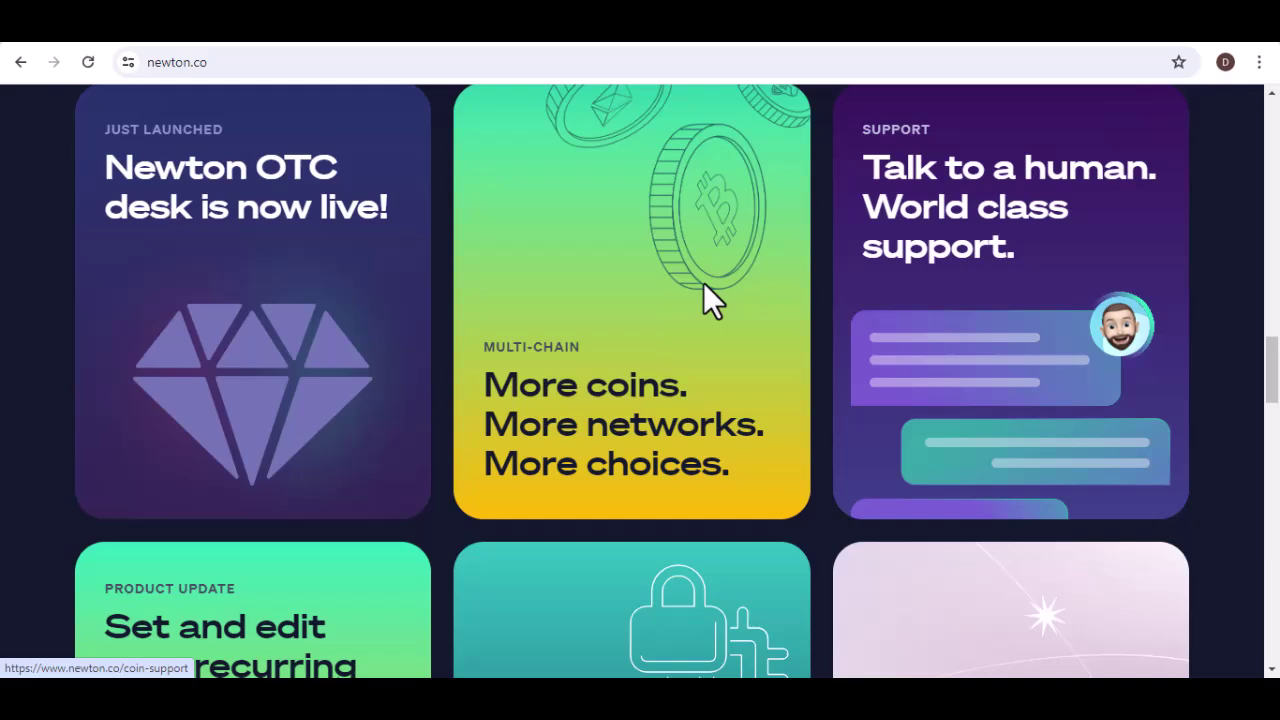
{"action": "scroll", "coordinate": [707, 300], "scroll_direction": "down", "scroll_amount": 1}
{"action": "scroll", "coordinate": [707, 300], "scroll_direction": "down", "scroll_amount": 1}
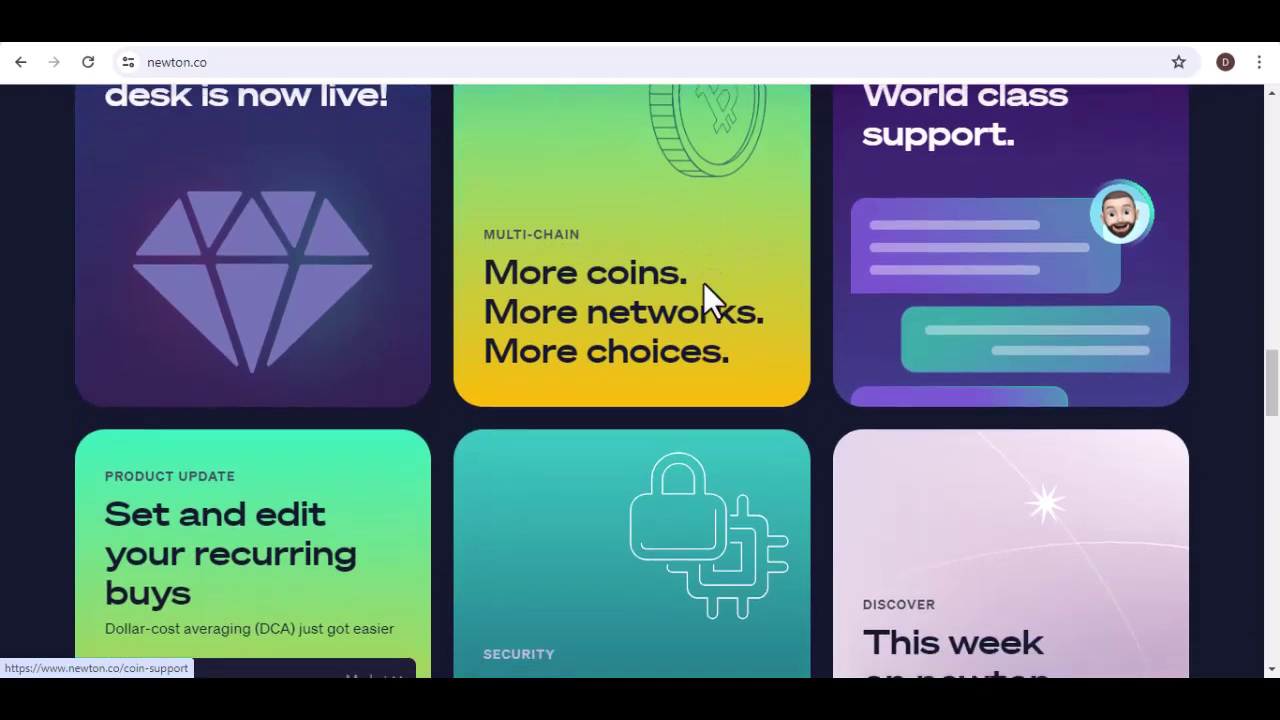
{"action": "scroll", "coordinate": [707, 300], "scroll_direction": "down", "scroll_amount": 1}
{"action": "scroll", "coordinate": [707, 300], "scroll_direction": "down", "scroll_amount": 1}
{"action": "scroll", "coordinate": [703, 283], "scroll_direction": "down", "scroll_amount": 2}
{"action": "scroll", "coordinate": [703, 283], "scroll_direction": "down", "scroll_amount": 1}
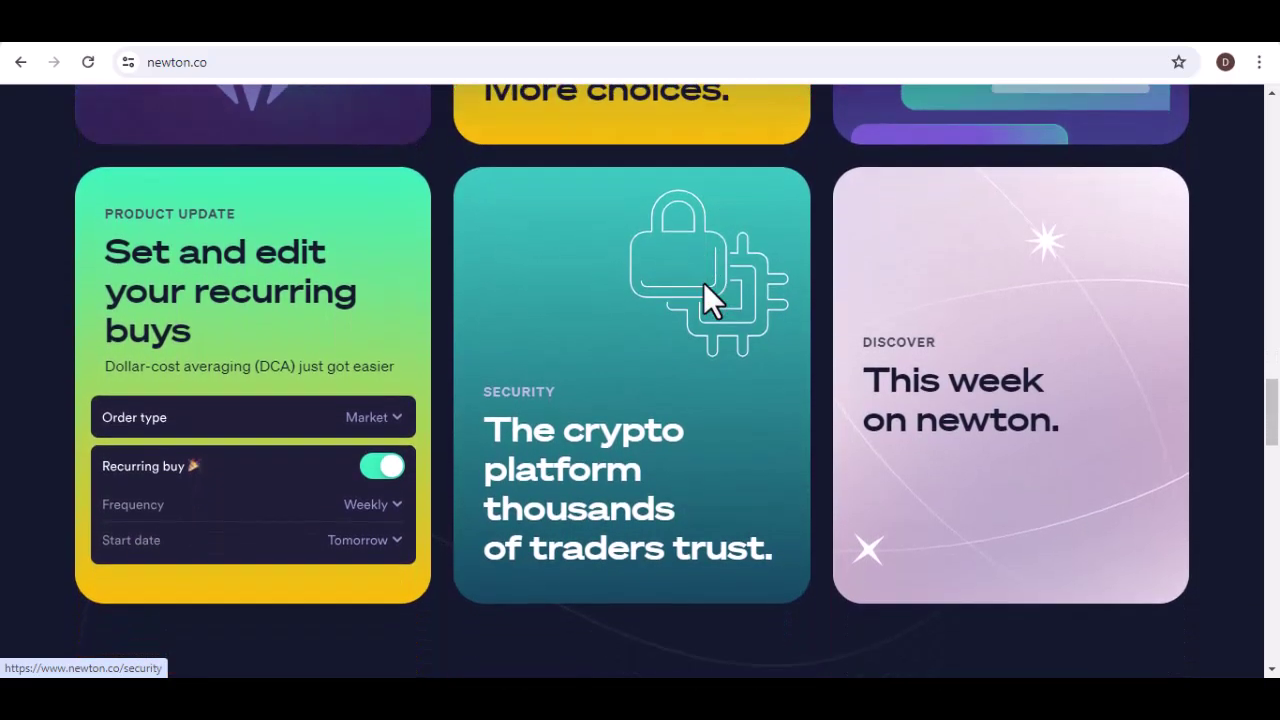
{"action": "scroll", "coordinate": [703, 283], "scroll_direction": "down", "scroll_amount": 1}
{"action": "scroll", "coordinate": [707, 298], "scroll_direction": "down", "scroll_amount": 1}
{"action": "scroll", "coordinate": [707, 298], "scroll_direction": "down", "scroll_amount": 1}
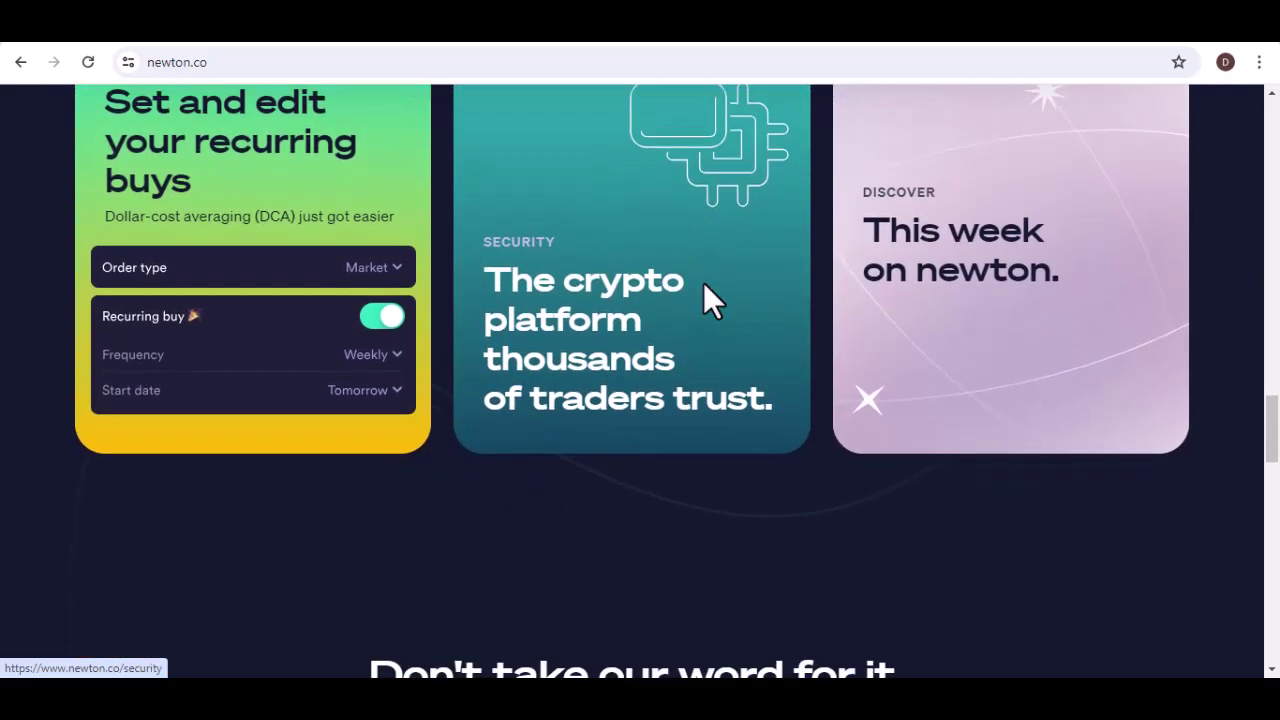